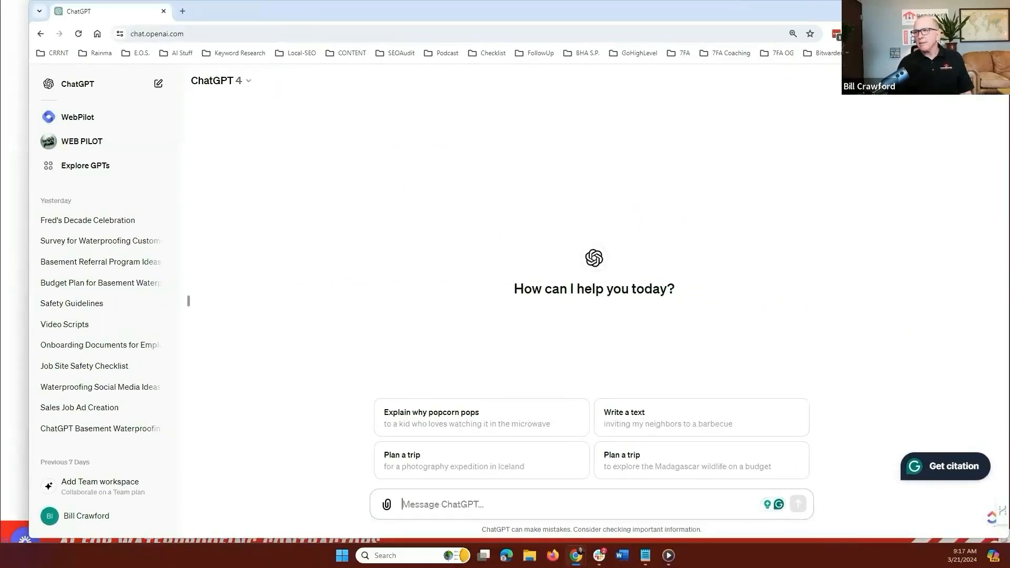
Ask ChatGPT to give the top 10 points for the book The Slight Edge
{"action": "left_click", "coordinate": [972, 10]}
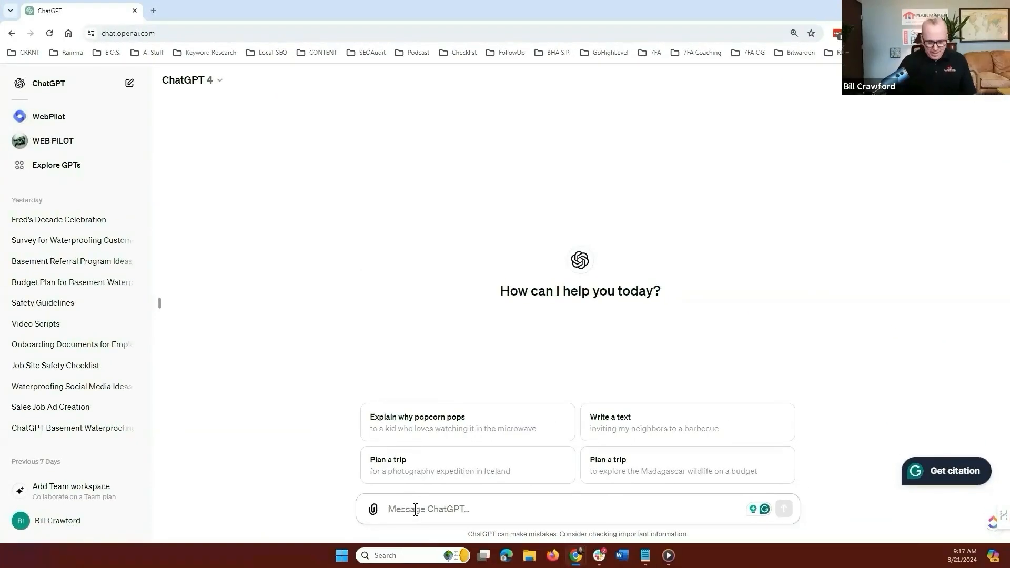
{"action": "type", "text": "Please give"}
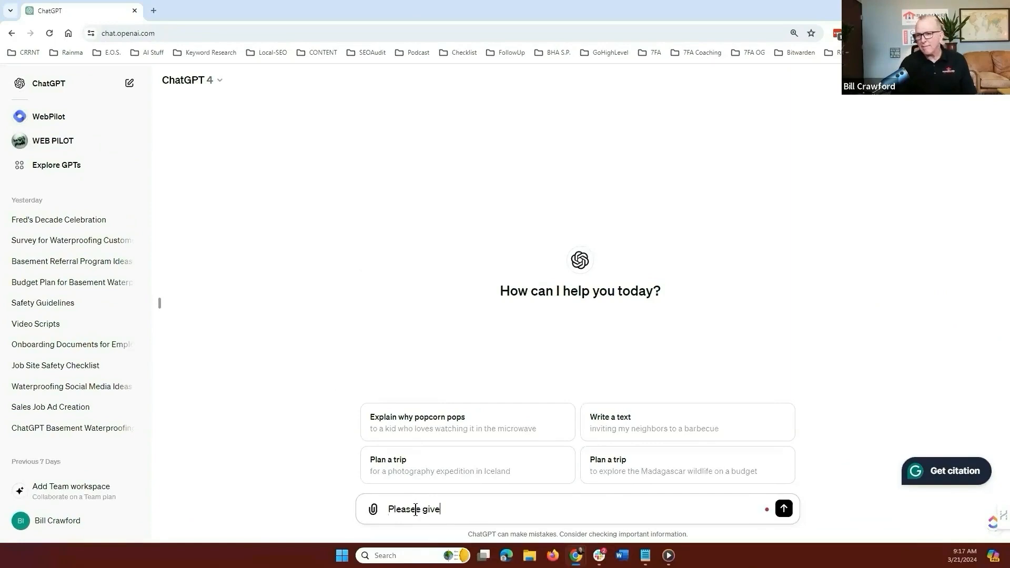
{"action": "type", "text": " me "}
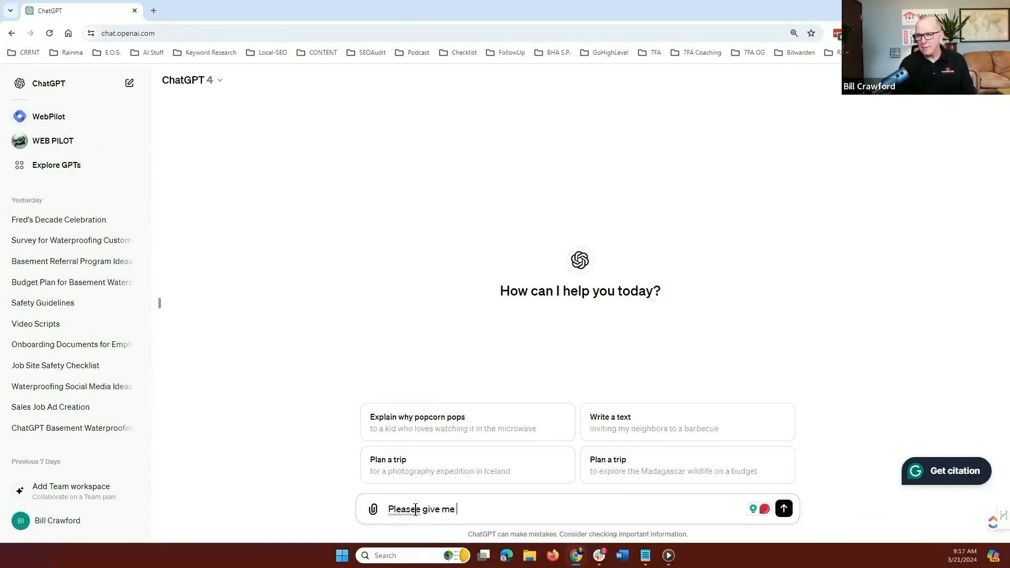
{"action": "type", "text": "the top 10 "}
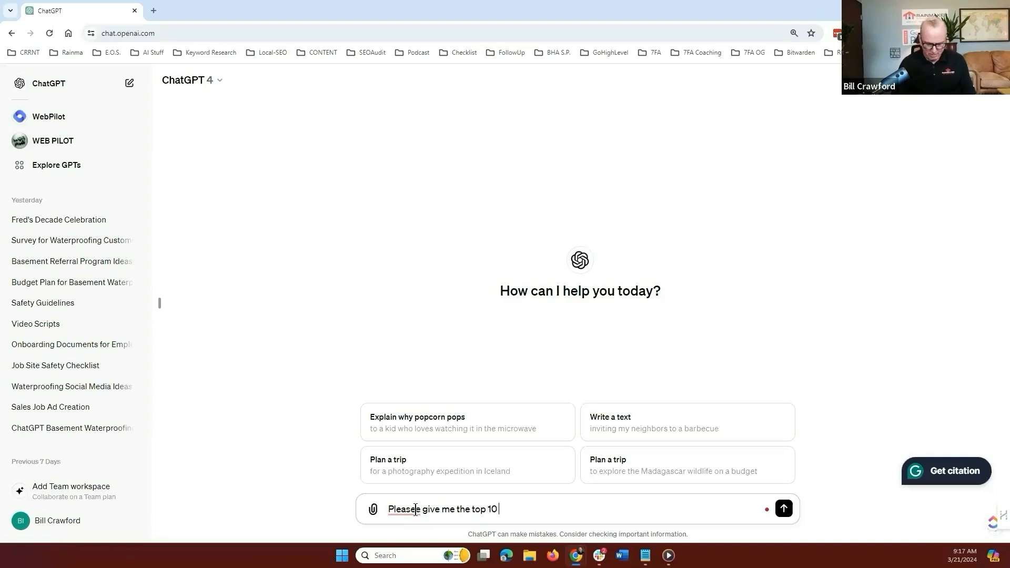
{"action": "type", "text": "points for the book The Slight Edge"}
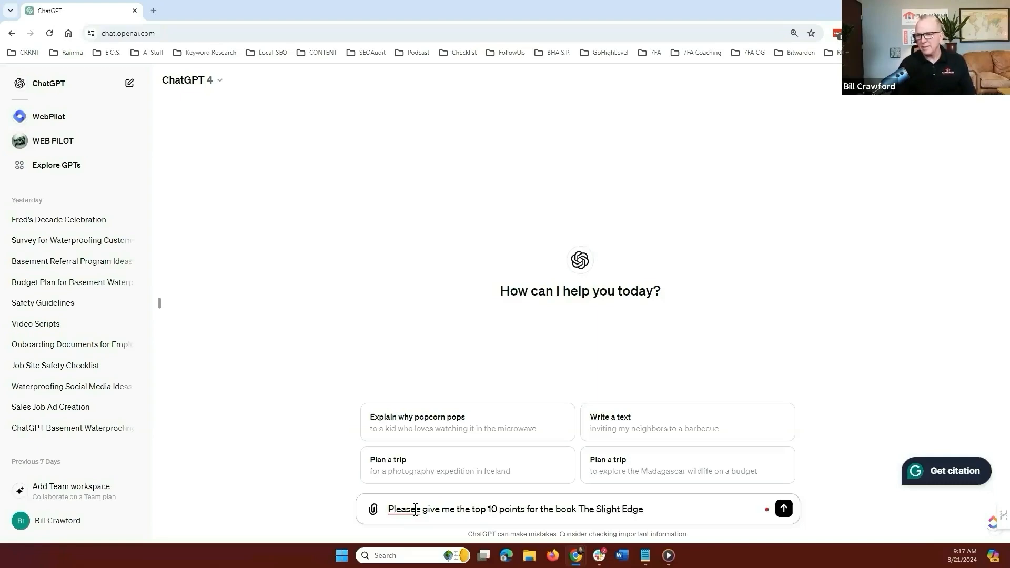
{"action": "key", "text": "Return"}
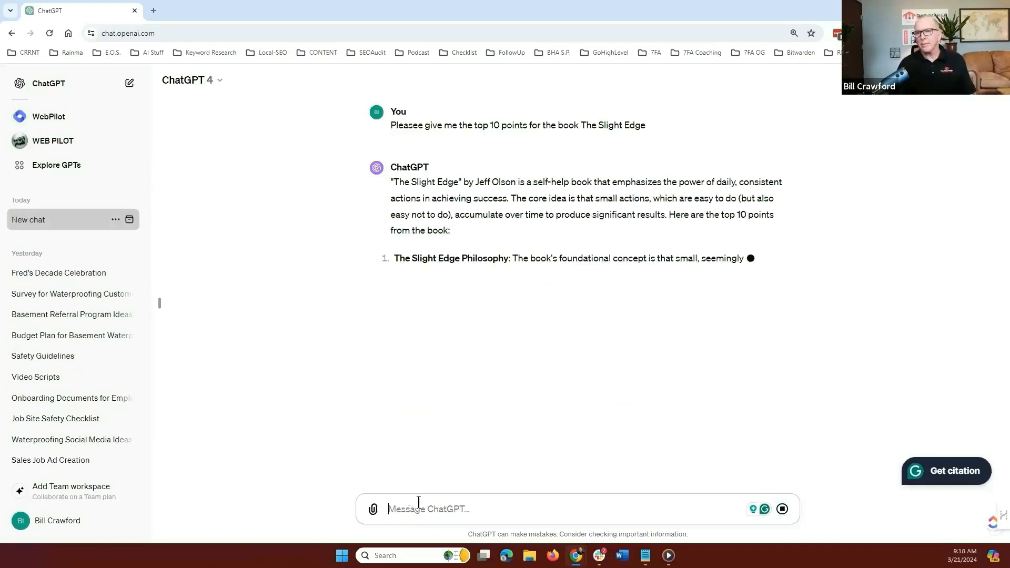
Draft the follow-up "Thank you. I'd like to make a daily journal out of these." with its spelling corrected
{"action": "mouse_move", "coordinate": [670, 553]}
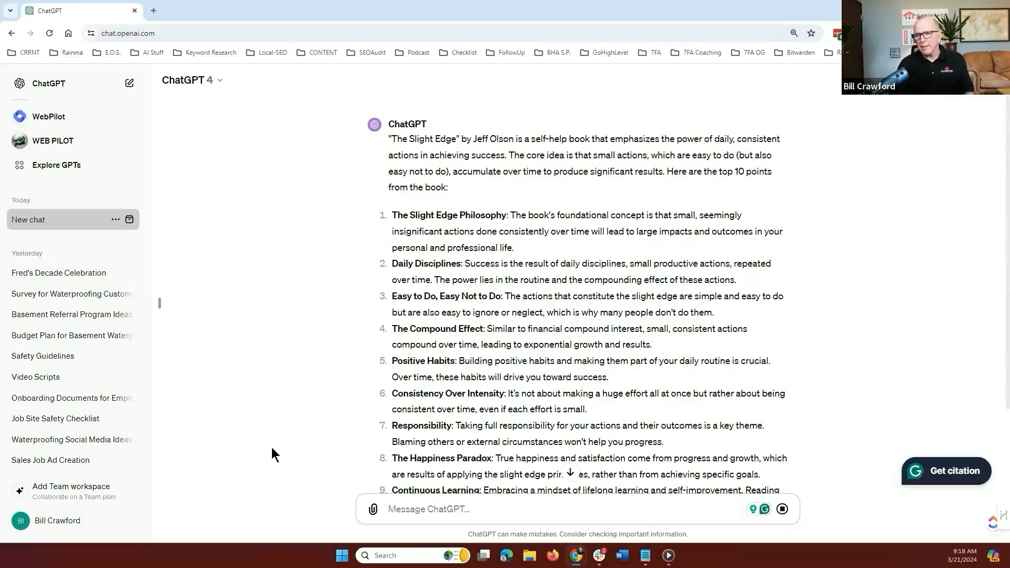
{"action": "scroll", "coordinate": [271, 447], "scroll_direction": "down", "scroll_amount": 3}
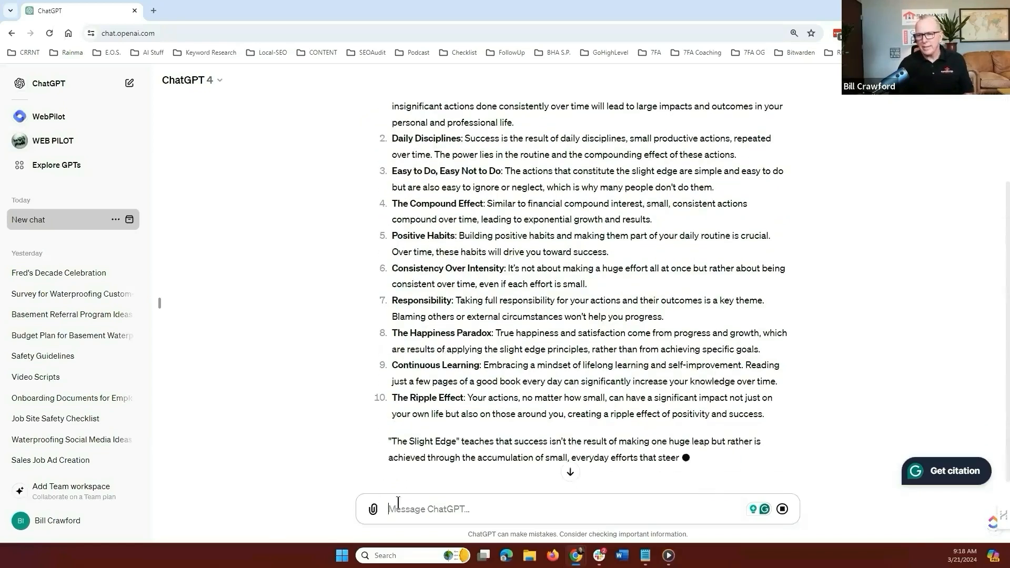
{"action": "type", "text": "Thank you. Id like to make a d"}
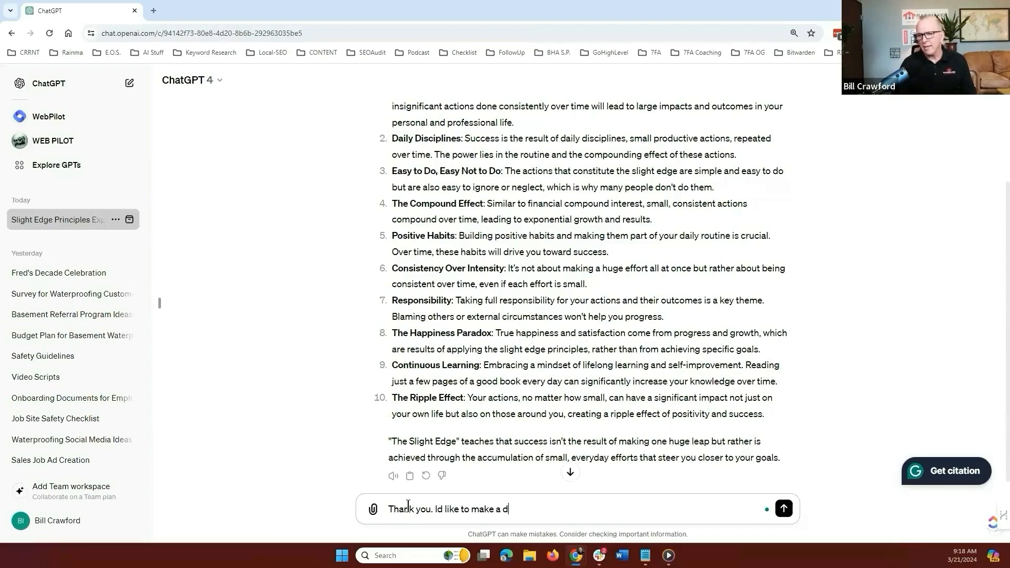
{"action": "key", "text": "BackSpace"}
{"action": "key", "text": "BackSpace"}
{"action": "type", "text": "jounal out of "}
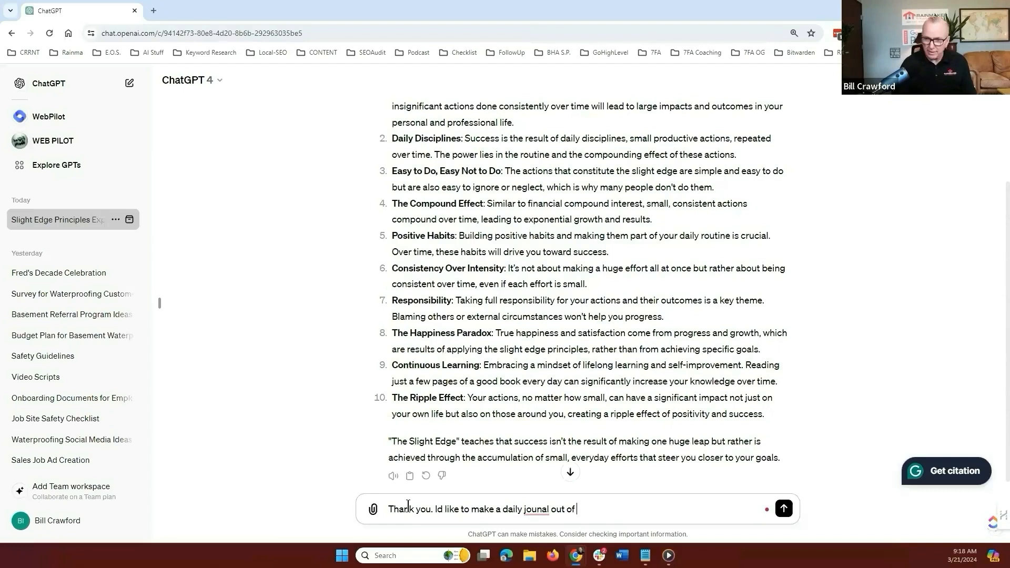
{"action": "type", "text": "these."}
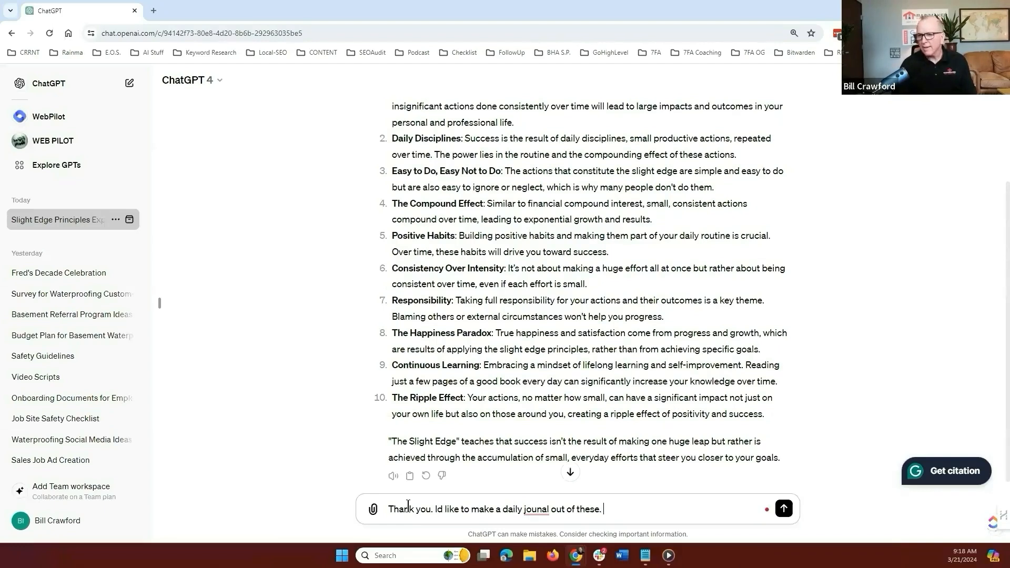
{"action": "mouse_move", "coordinate": [537, 511]}
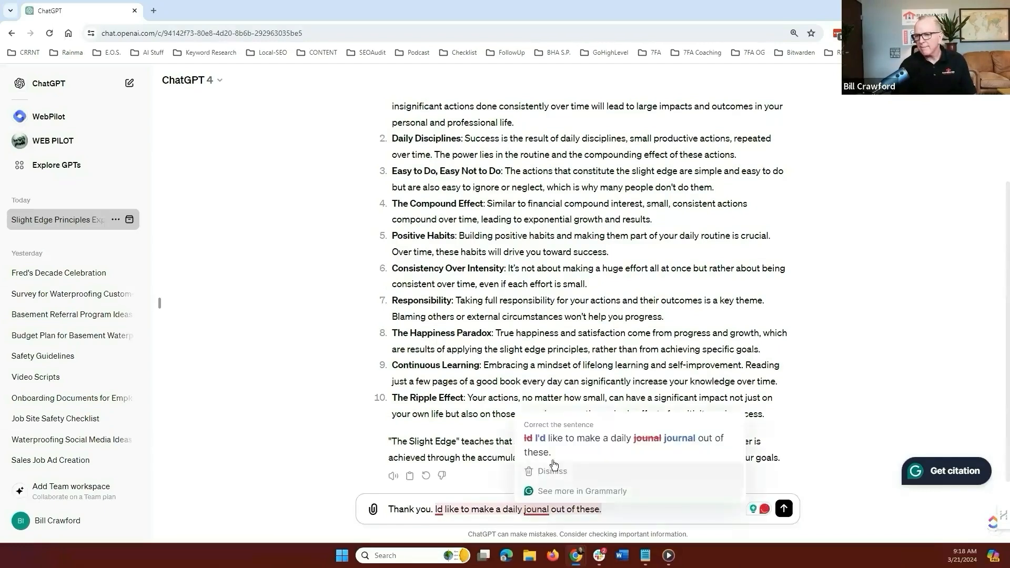
{"action": "left_click", "coordinate": [664, 438]}
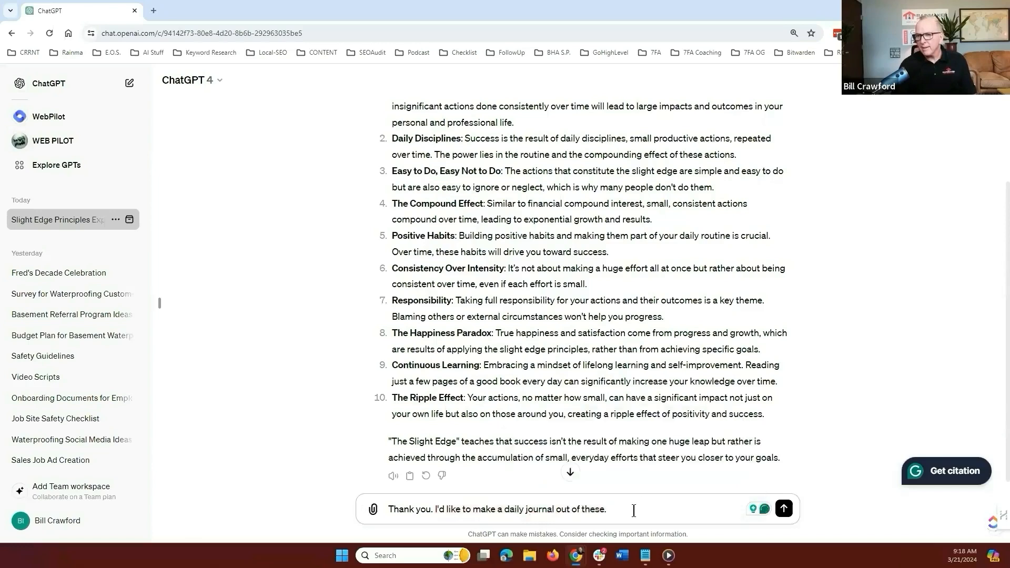
Complete and send the message, requesting a date on top, a left-side check box, and one line under each point to write about applying it
{"action": "type", "text": "Please put a date on the top of t"}
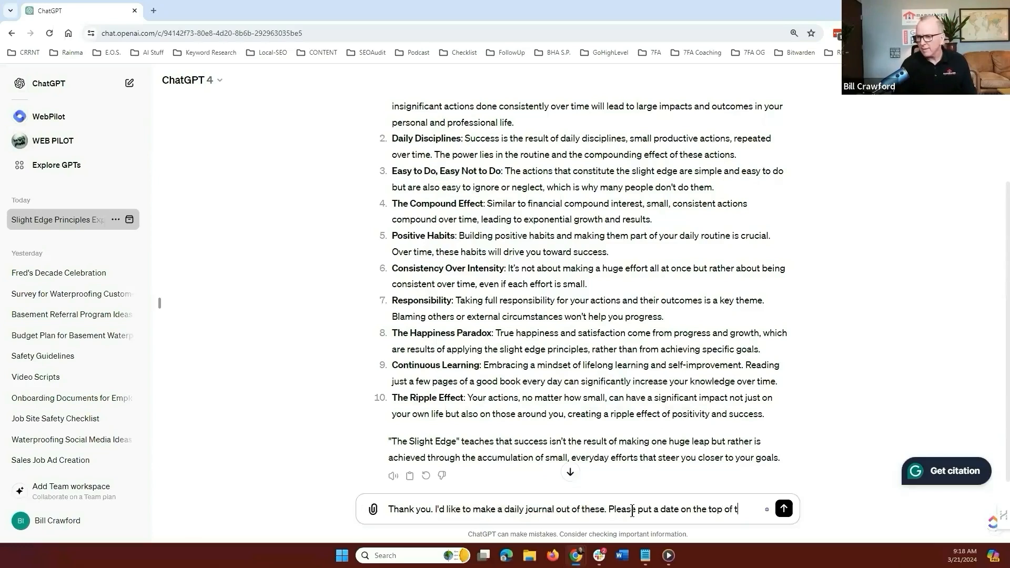
{"action": "type", "text": "his, put a"}
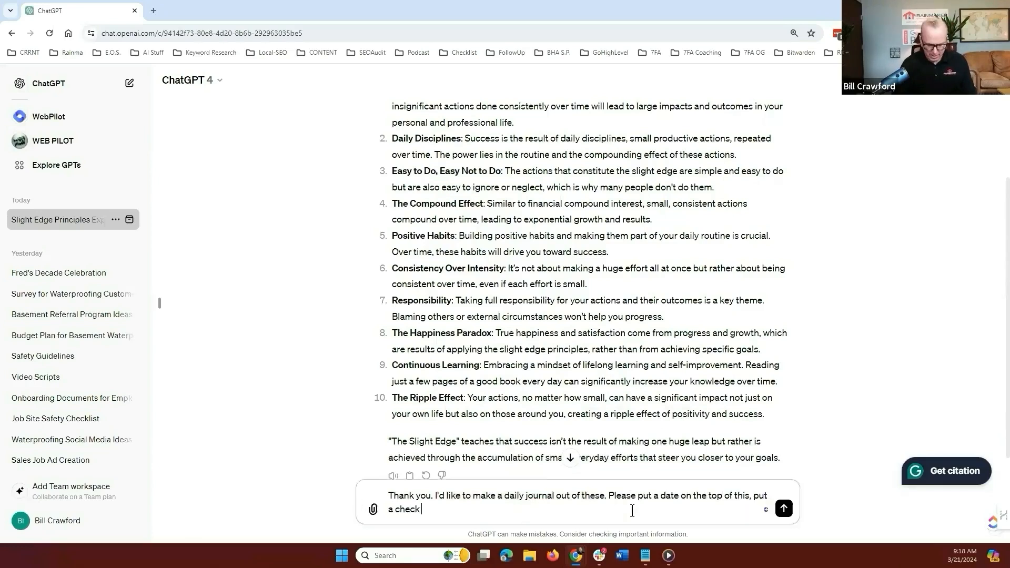
{"action": "type", "text": " check box on the left side, and add one line under each point so I can"}
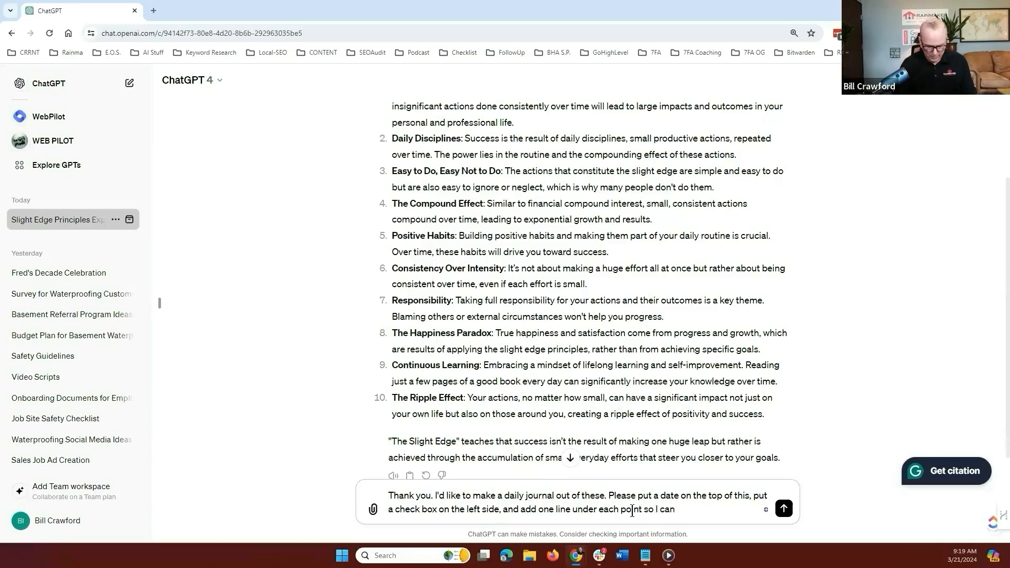
{"action": "type", "text": "about if I appl"}
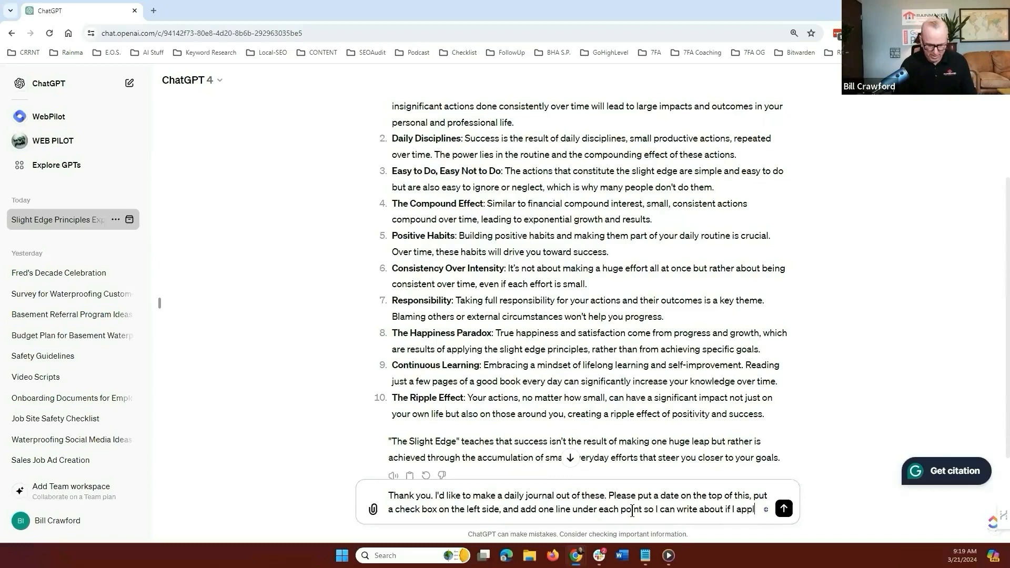
{"action": "type", "text": " these to my life"}
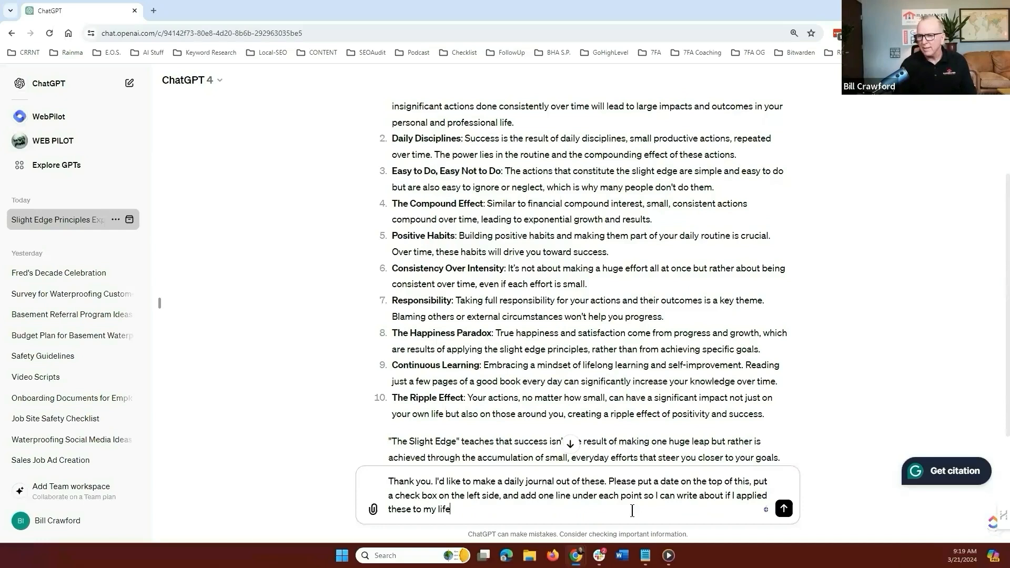
{"action": "key", "text": "Return"}
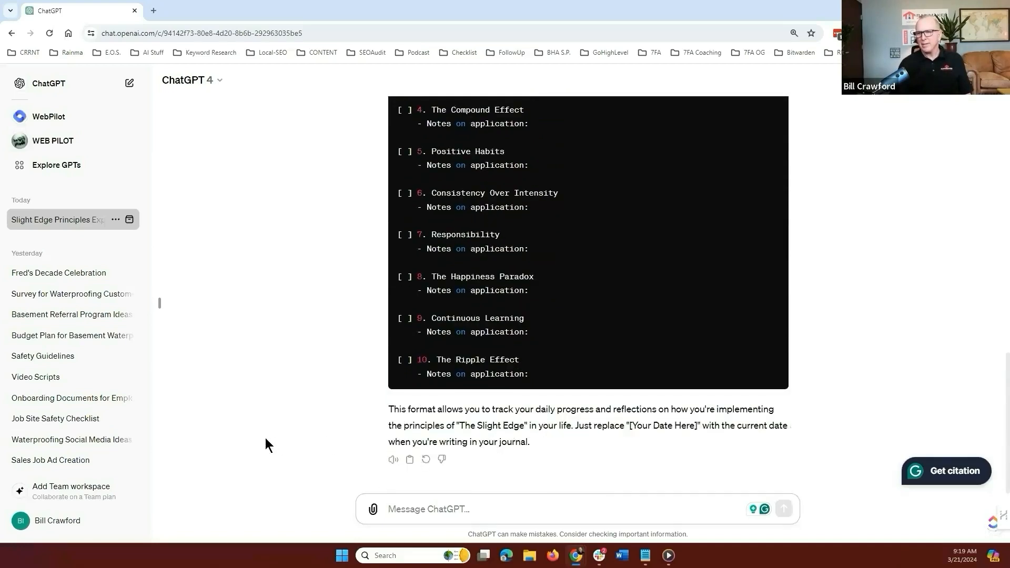
Send the feedback "I dont like the black background" about the journal format
{"action": "type", "text": "Ol dont"}
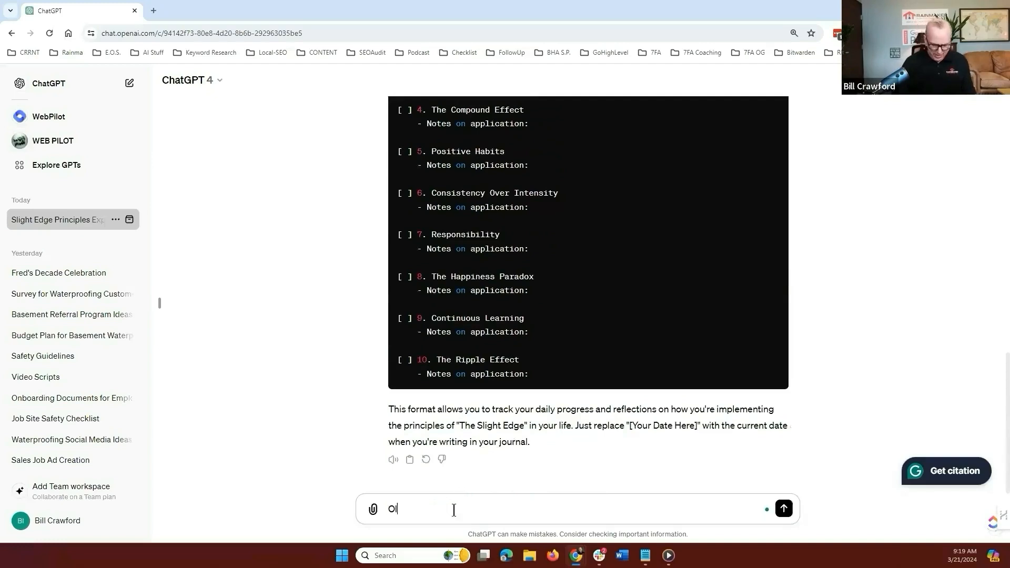
{"action": "key", "text": "BackSpace"}
{"action": "key", "text": "BackSpace"}
{"action": "key", "text": "BackSpace"}
{"action": "key", "text": "BackSpace"}
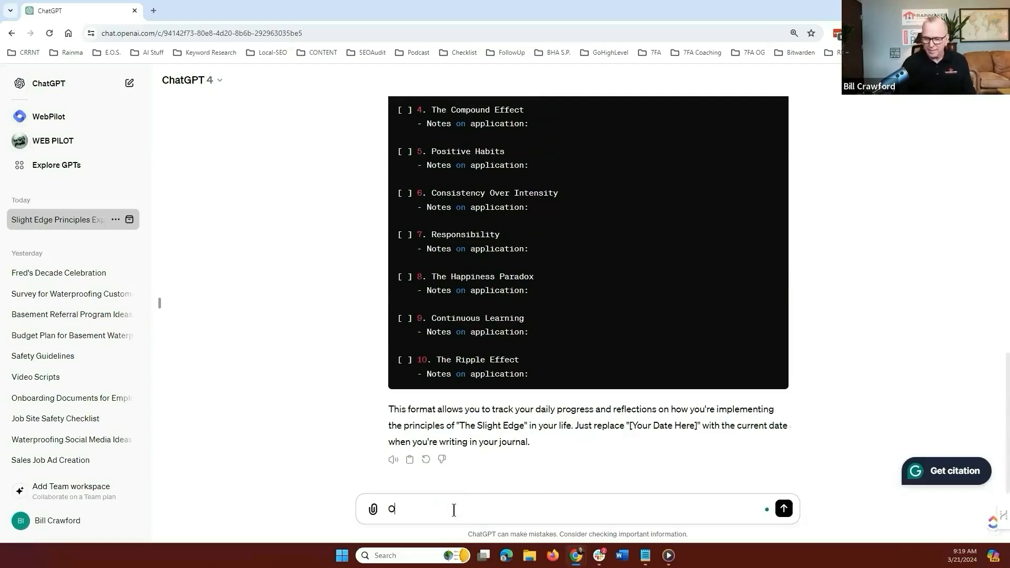
{"action": "type", "text": "I dont like the black background"}
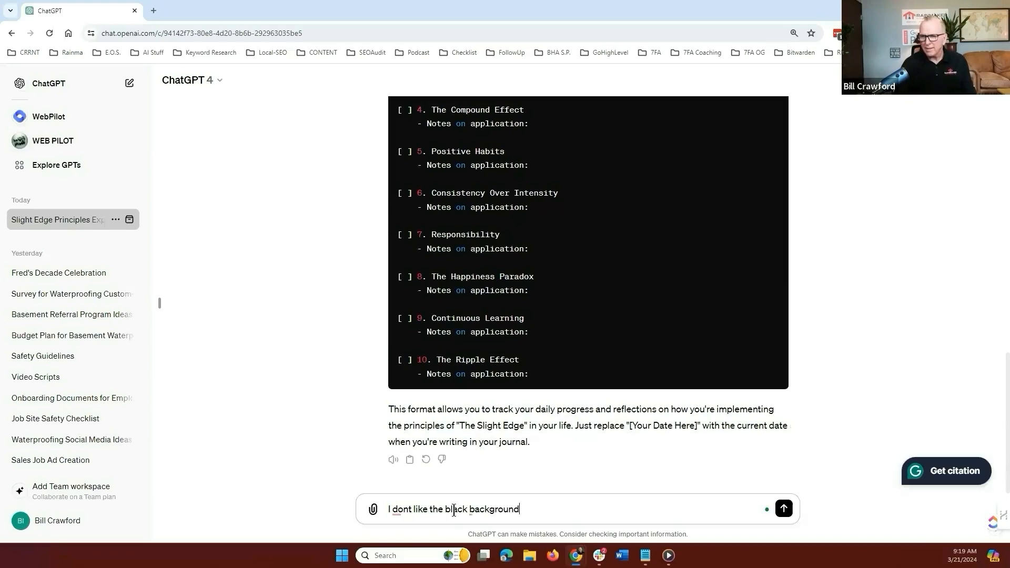
{"action": "key", "text": "Return"}
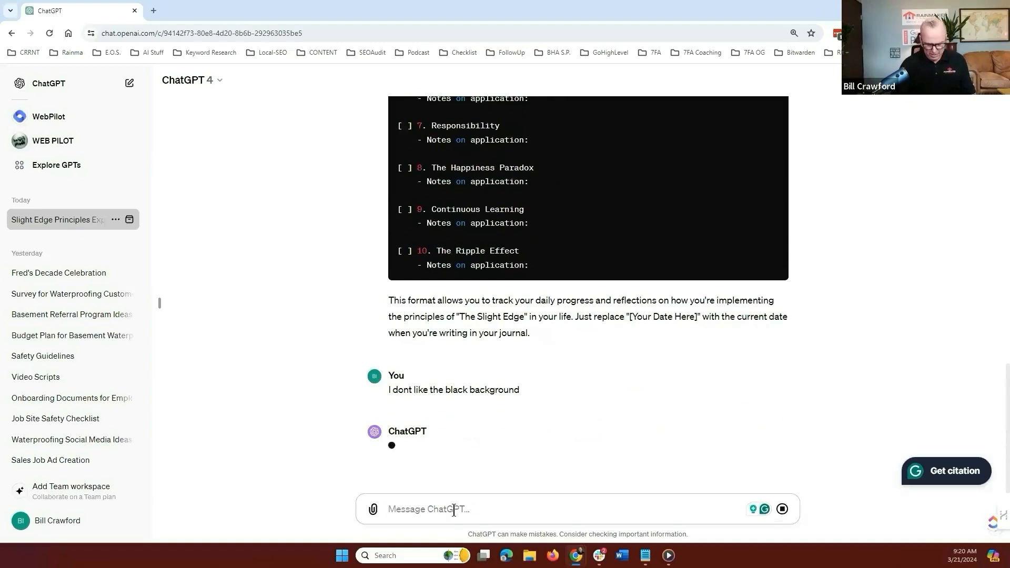
{"action": "type", "text": "And plaeas"}
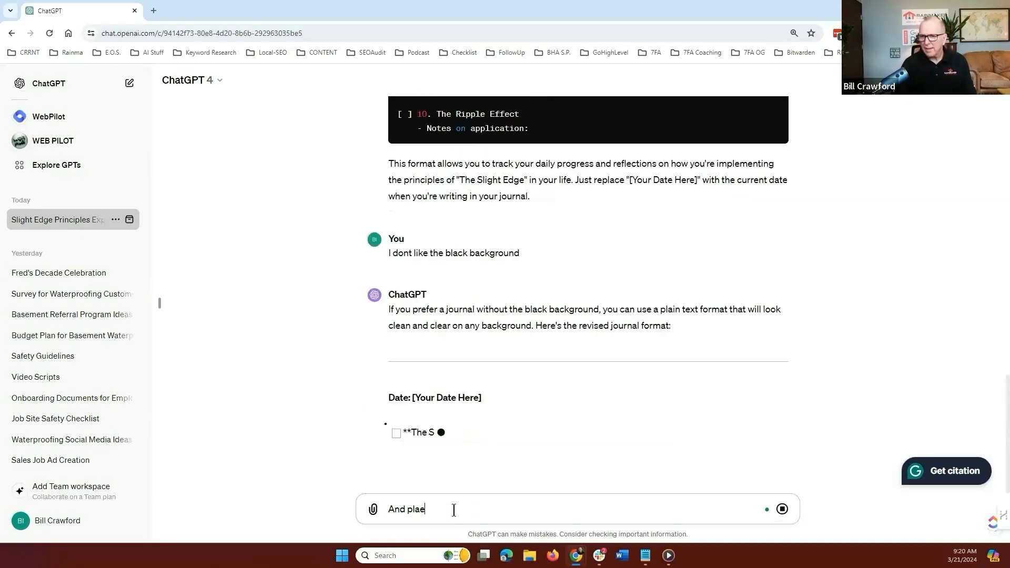
{"action": "key", "text": "BackSpace"}
{"action": "key", "text": "BackSpace"}
{"action": "key", "text": "BackSpace"}
{"action": "key", "text": "BackSpace"}
{"action": "type", "text": "ease add"}
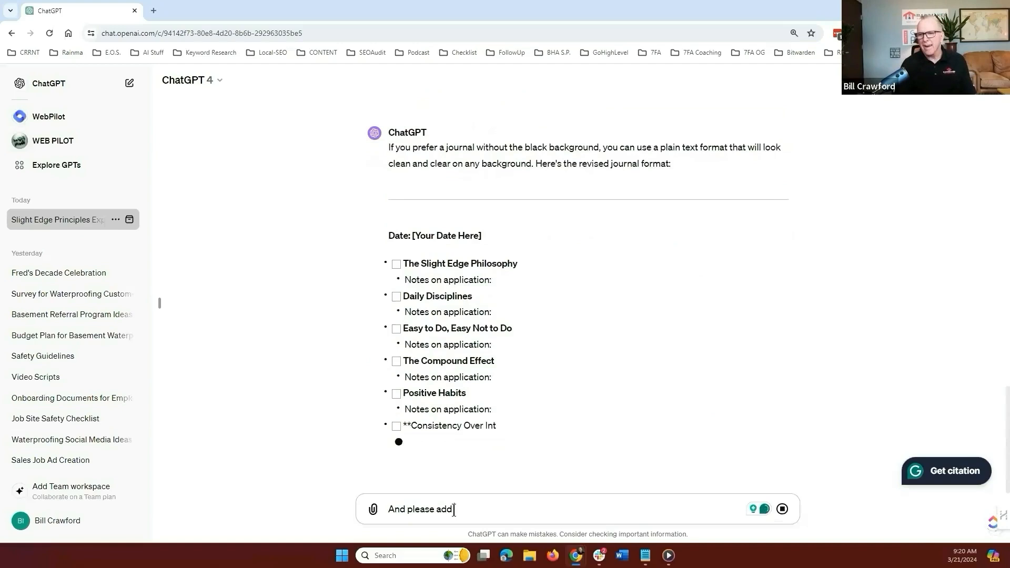
{"action": "key", "text": "ctrl+a"}
{"action": "key", "text": "BackSpace"}
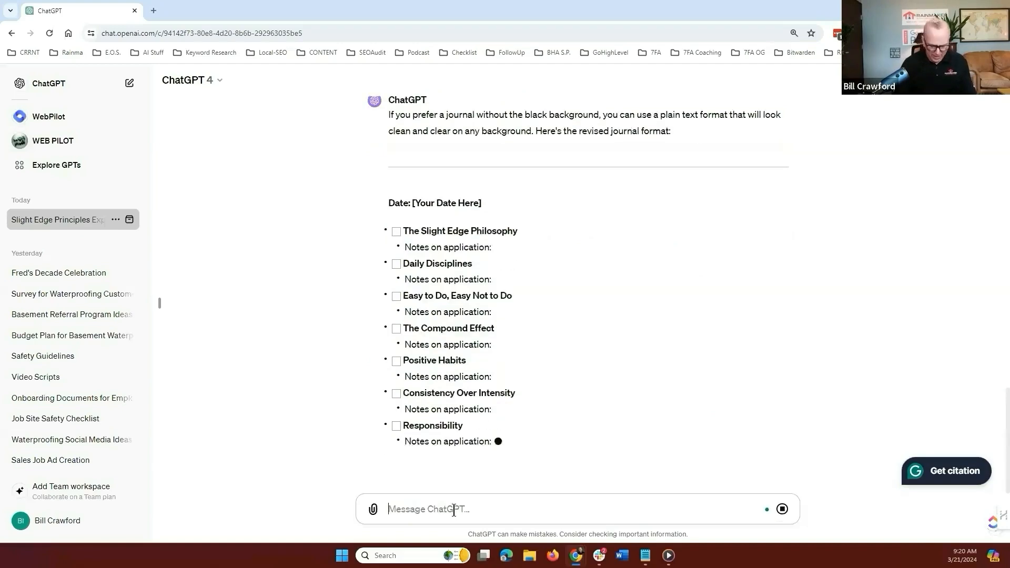
Ask ChatGPT to add the description of each point to the journal, and review the revised version
{"action": "type", "text": "No "}
{"action": "type", "text": "w please "}
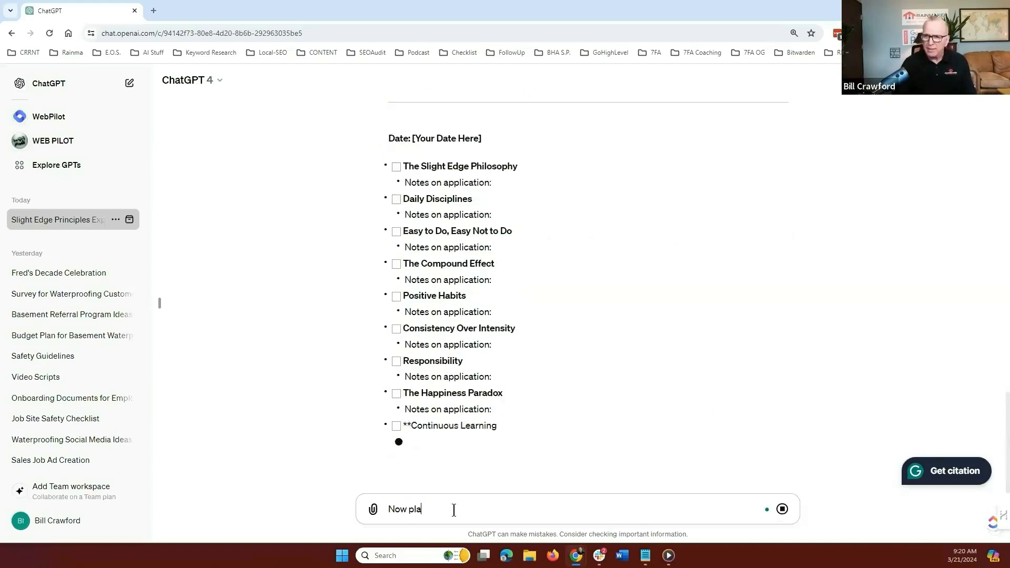
{"action": "type", "text": "add the "}
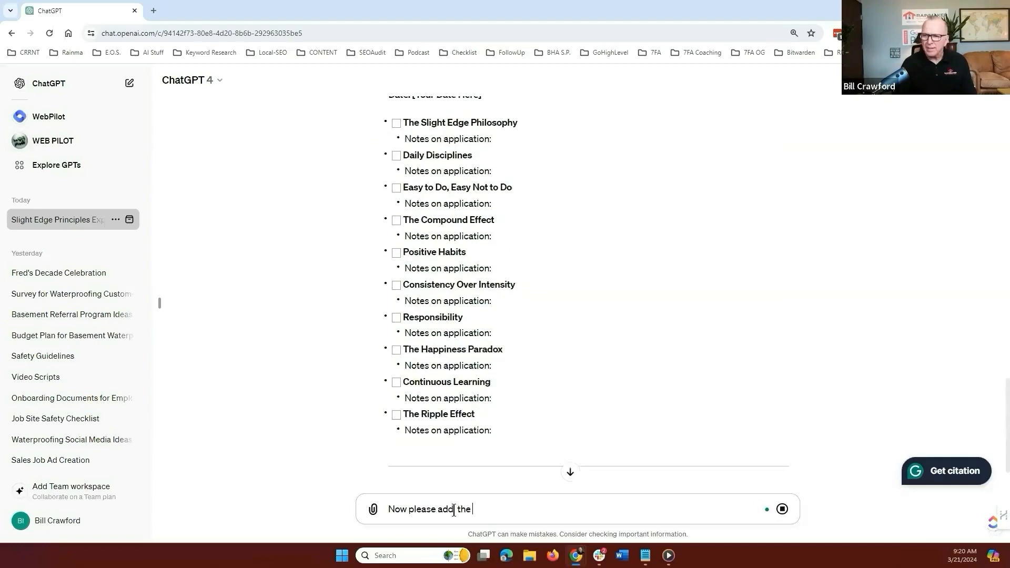
{"action": "type", "text": "desciption of each point"}
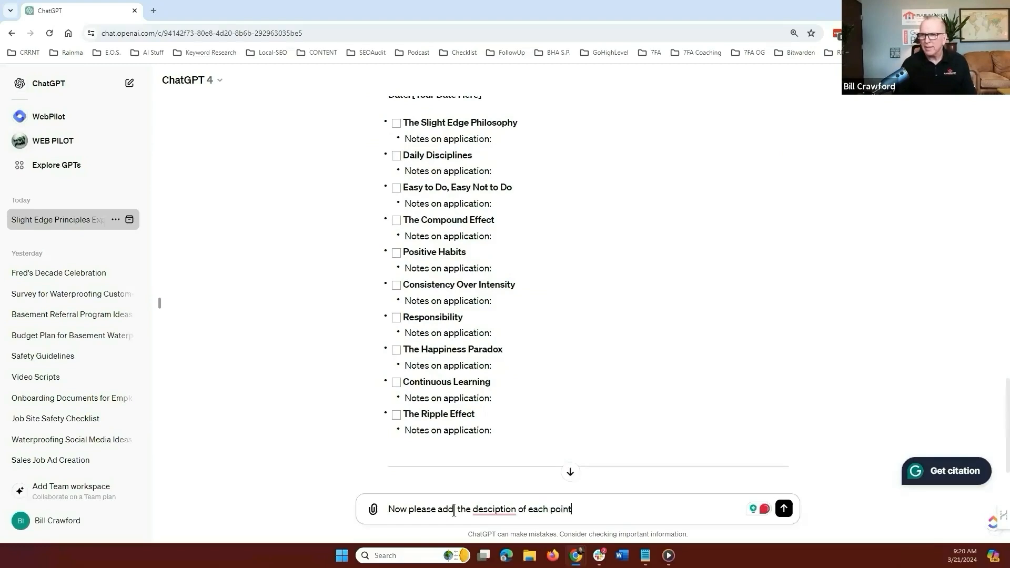
{"action": "key", "text": "Return"}
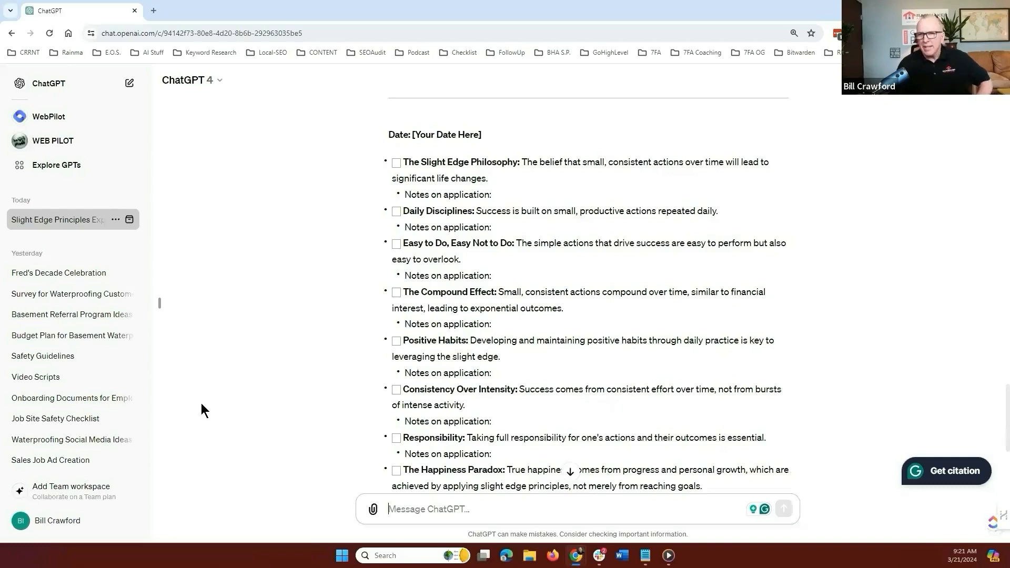
{"action": "scroll", "coordinate": [202, 404], "scroll_direction": "down", "scroll_amount": 5}
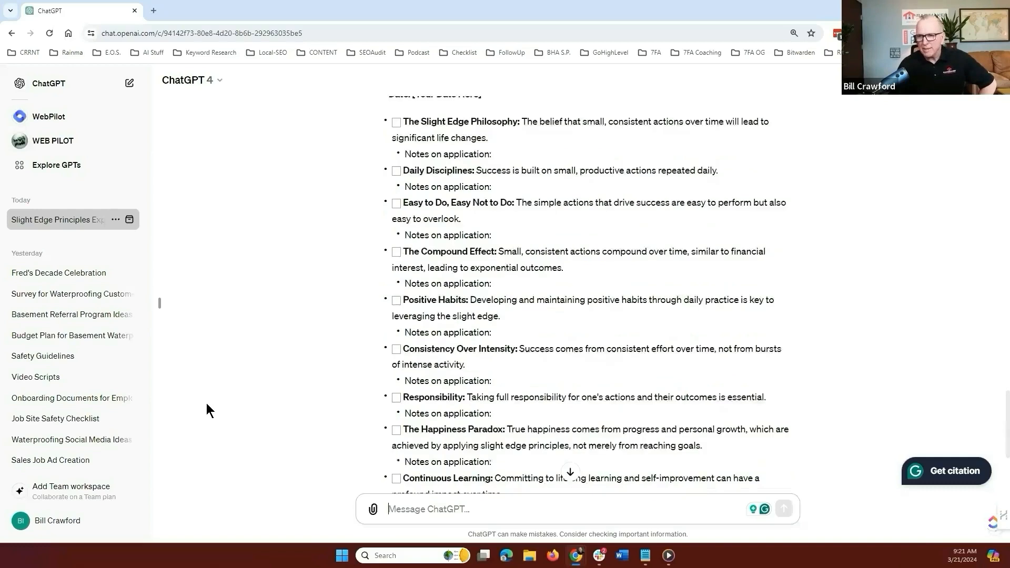